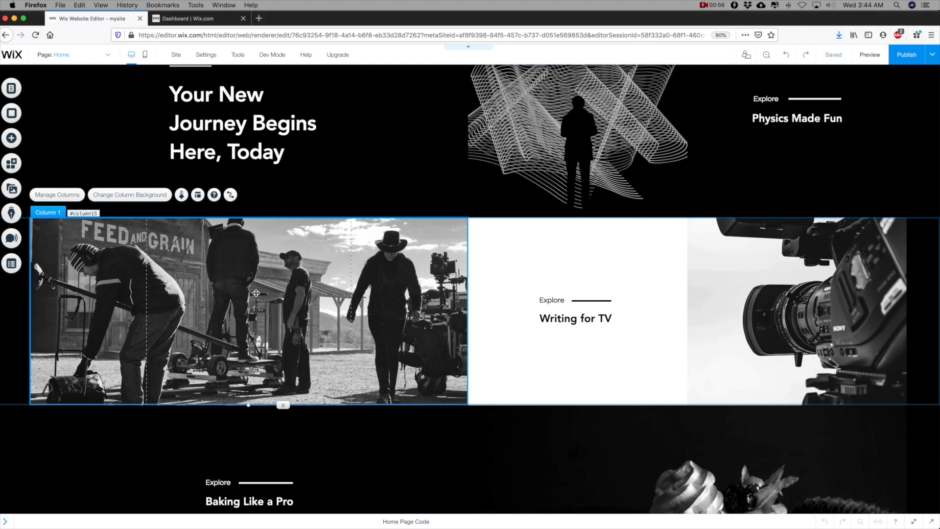
# - Open the image chooser for the first column's background and show the site files
pyautogui.click(118, 195)
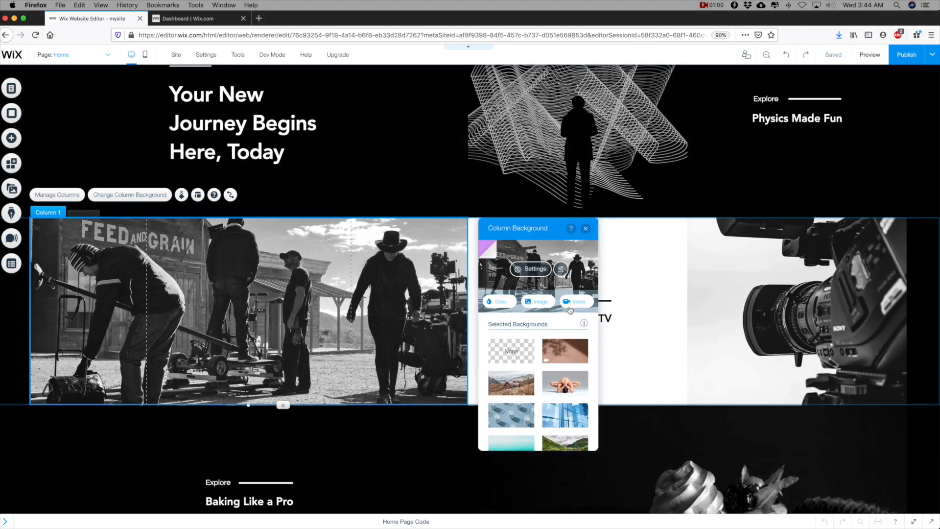
pyautogui.click(544, 304)
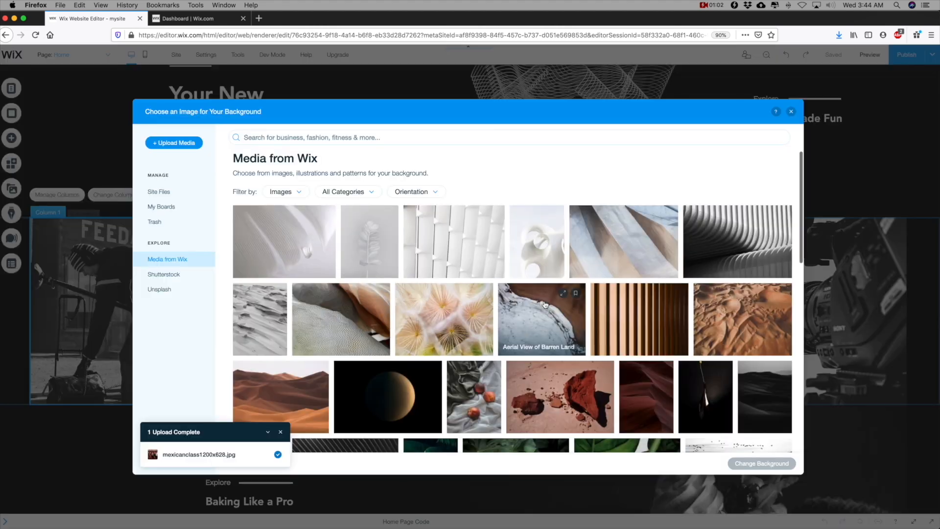
pyautogui.click(174, 192)
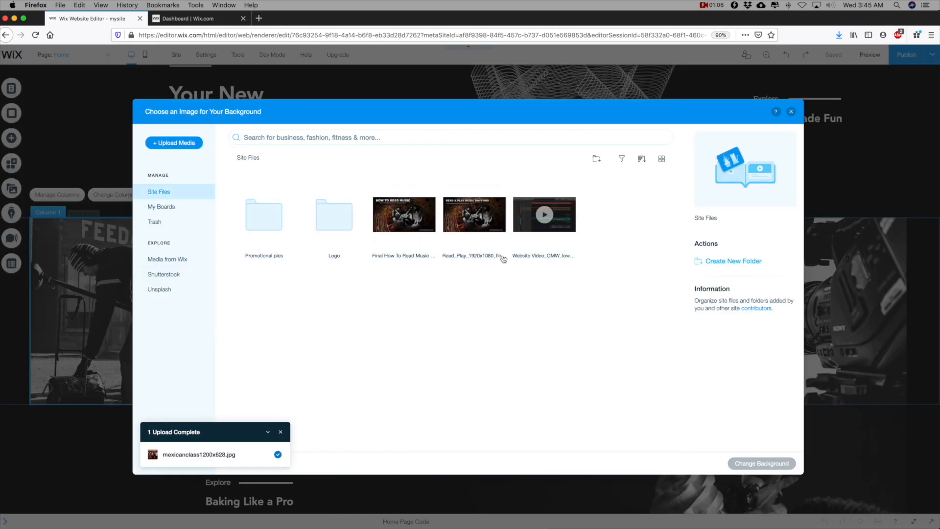
# - Check the file size of Read_Play_1920x1080_final.jpg and of the Final How To Read Music poster in their file info
pyautogui.click(476, 221)
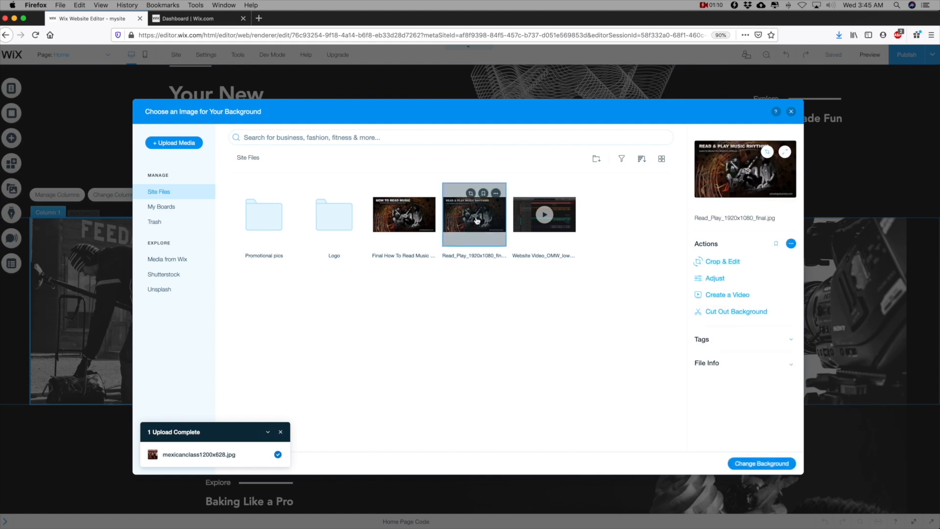
pyautogui.click(703, 367)
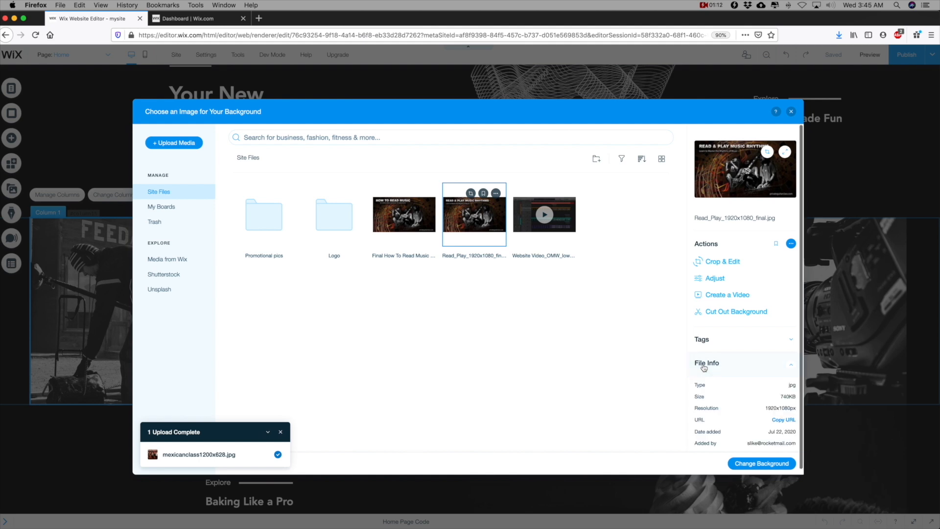
pyautogui.doubleClick(787, 396)
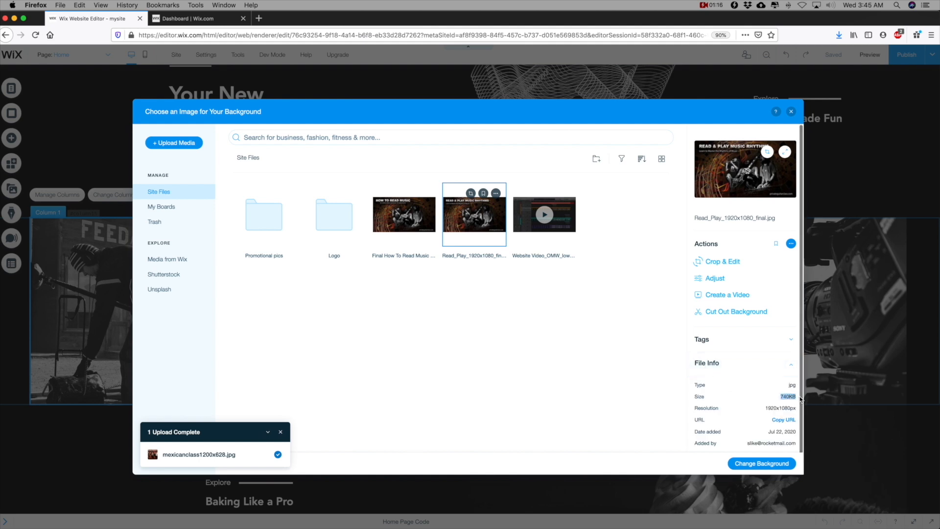
pyautogui.click(424, 224)
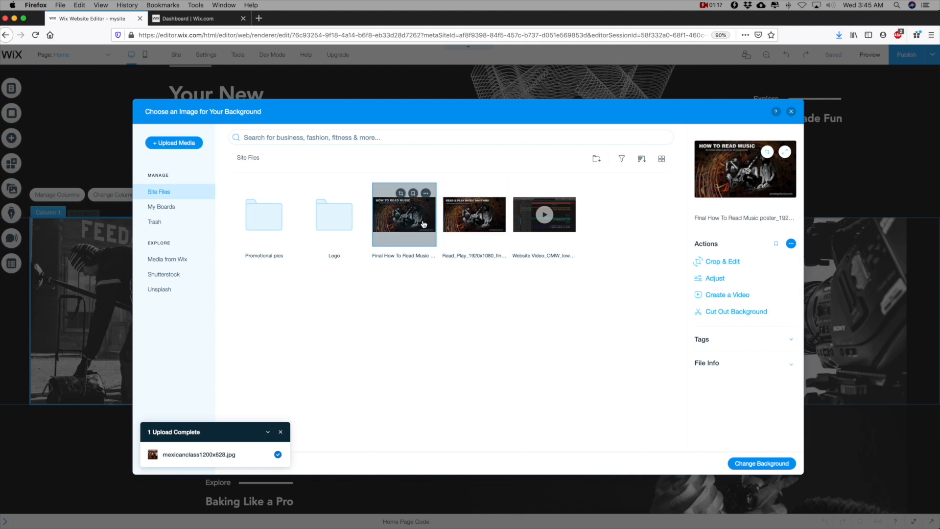
pyautogui.click(727, 368)
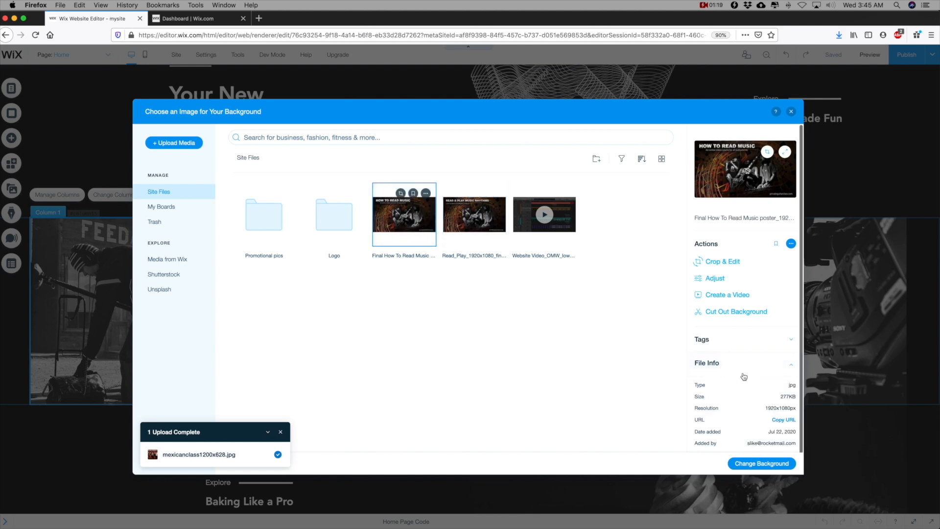
pyautogui.doubleClick(783, 396)
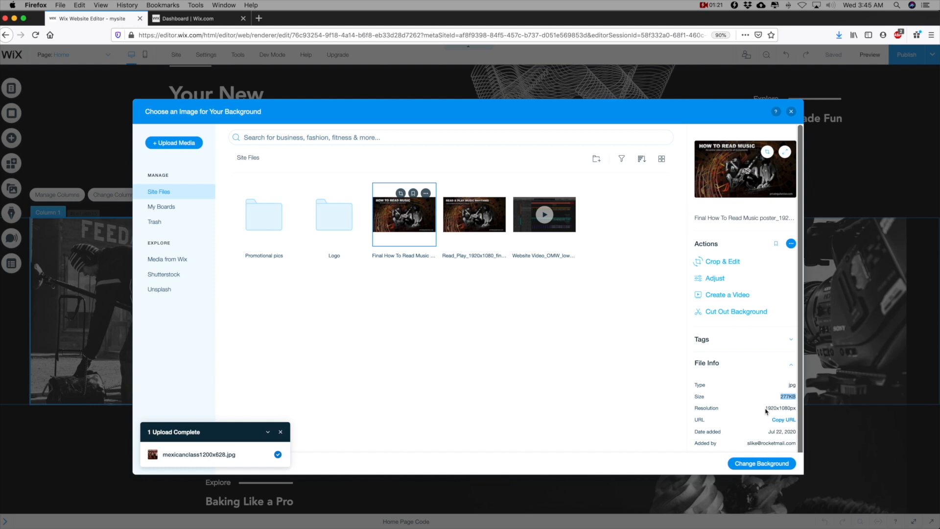
# - Set Read_Play_1920x1080_final.jpg as the first column's background image
pyautogui.click(478, 258)
pyautogui.click(699, 362)
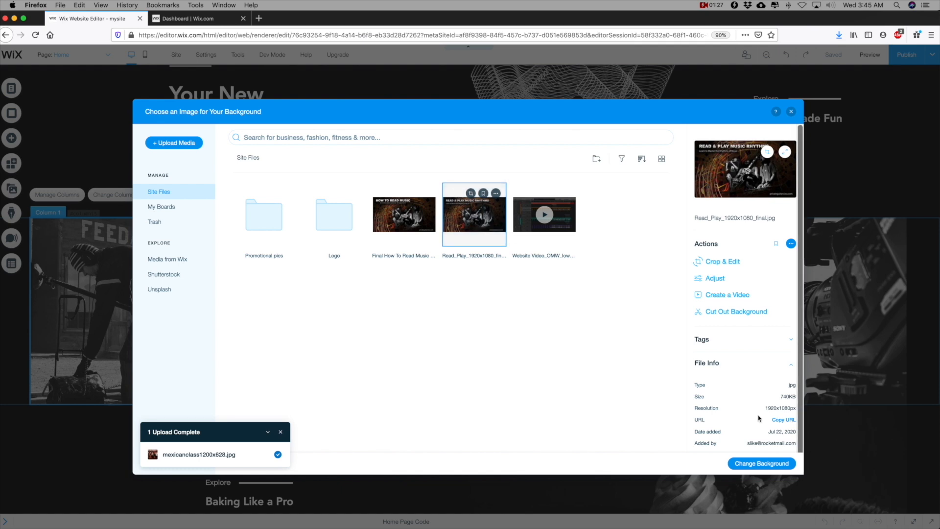
pyautogui.click(767, 465)
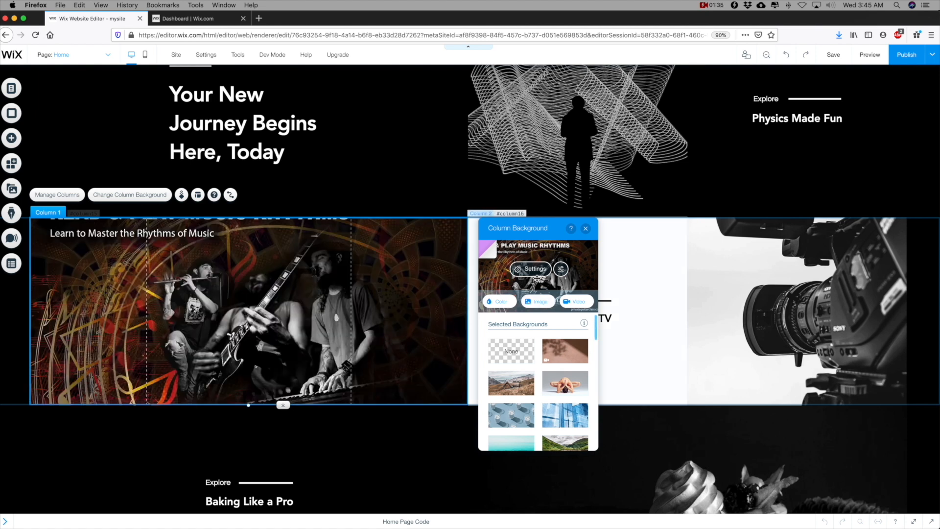
# - Use the Final How To Read Music poster from the site files as the first column's background image
pyautogui.click(544, 303)
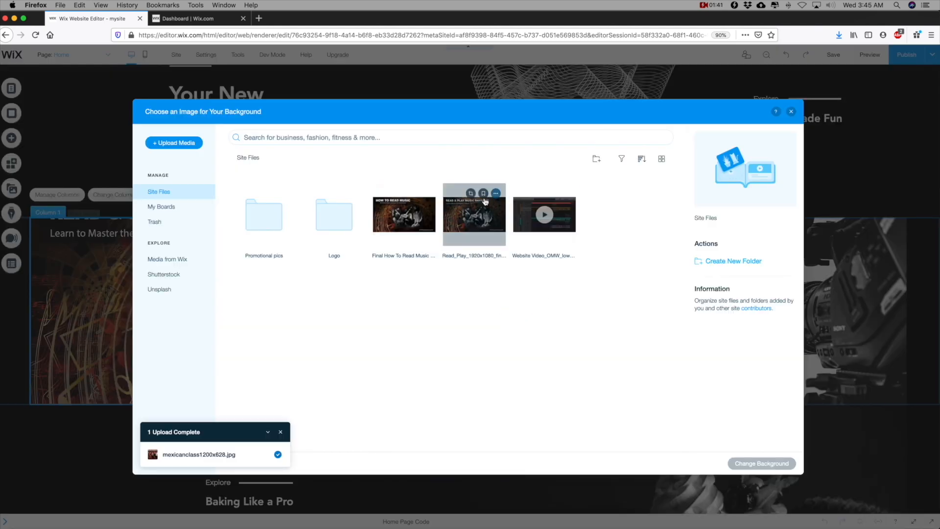
pyautogui.click(411, 208)
pyautogui.click(767, 463)
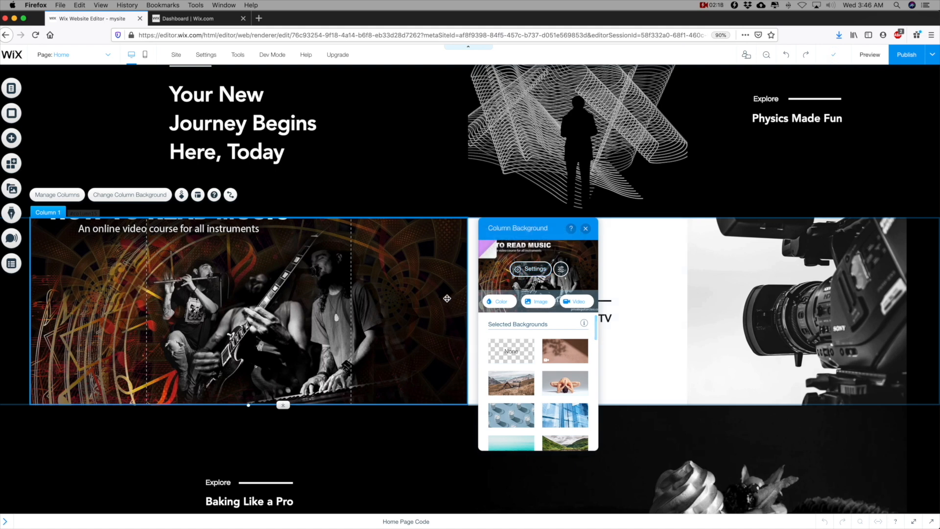
# - Extend the height of the strip holding the How To Read Music column downward so the poster's title fits
pyautogui.click(710, 331)
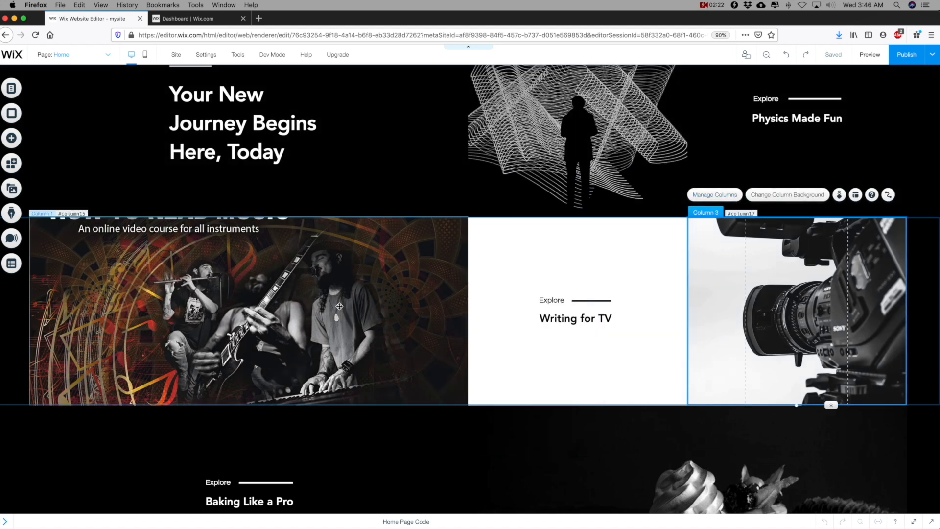
pyautogui.click(339, 306)
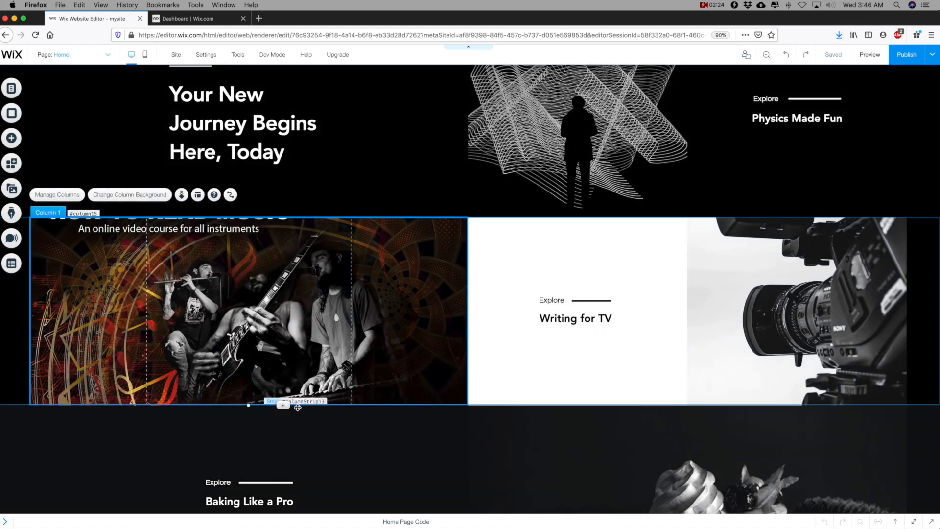
pyautogui.moveTo(285, 407); pyautogui.dragTo(286, 432)
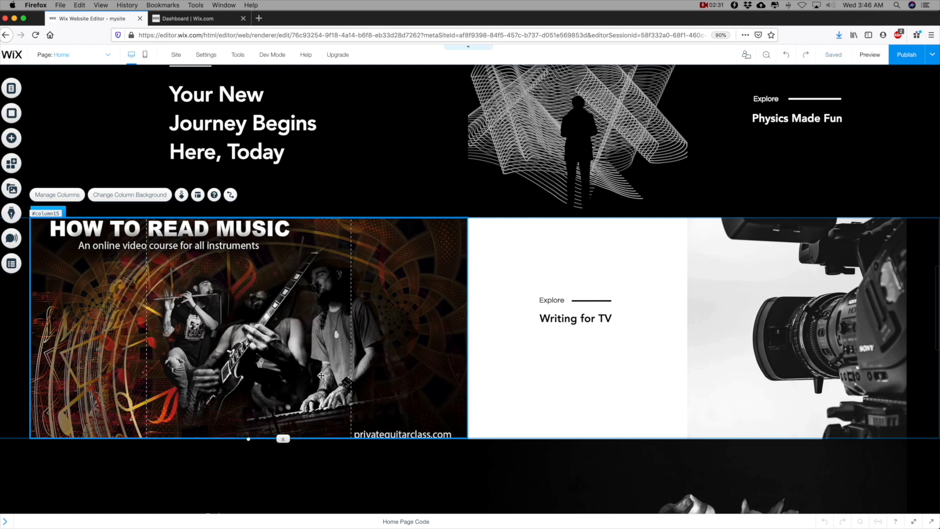
pyautogui.moveTo(283, 437); pyautogui.dragTo(283, 460)
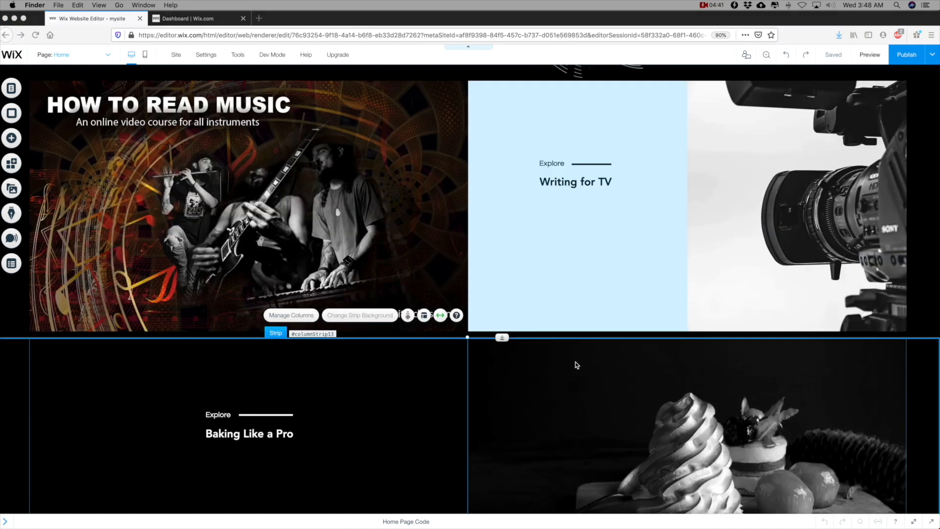
# - Switch to the Finder window showing the youtube folder and widen it to show the file names and sizes
pyautogui.scroll(-2, 575, 362)
pyautogui.click(678, 362)
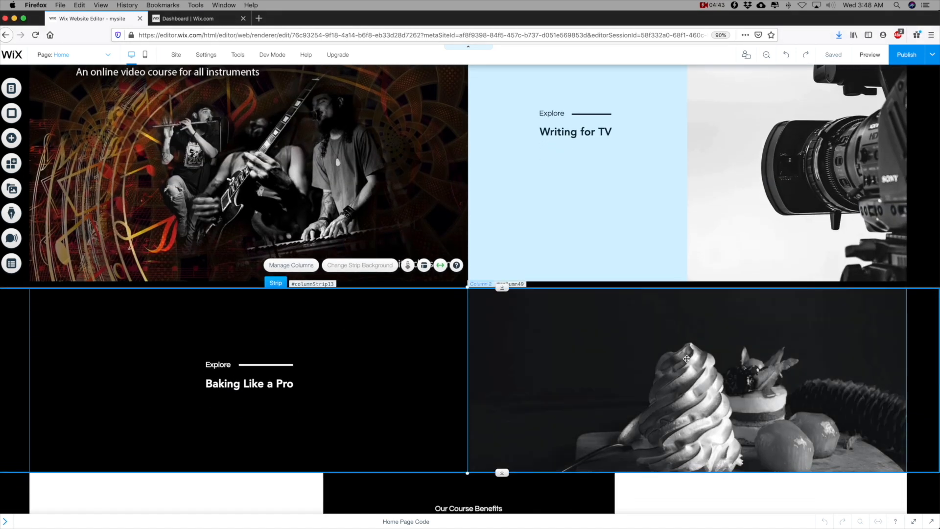
pyautogui.moveTo(764, 504)
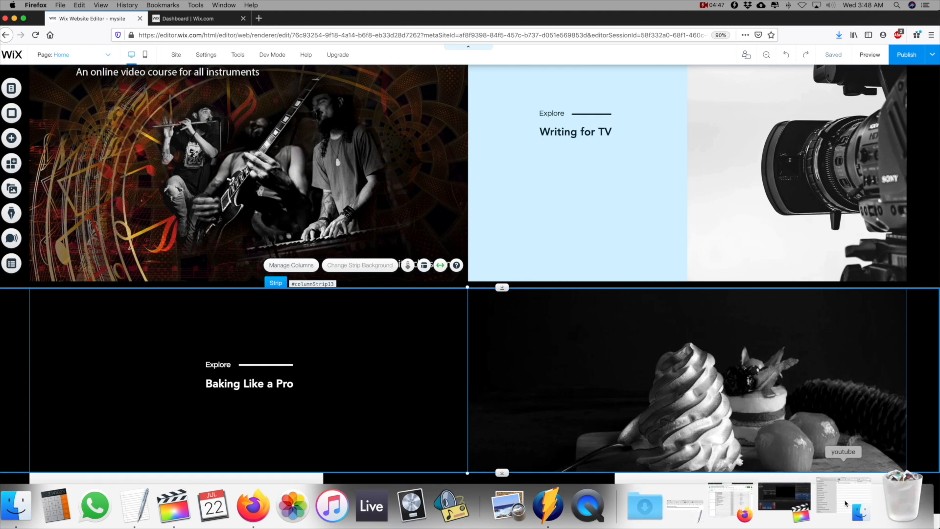
pyautogui.click(876, 499)
pyautogui.hscroll(3, 675, 294)
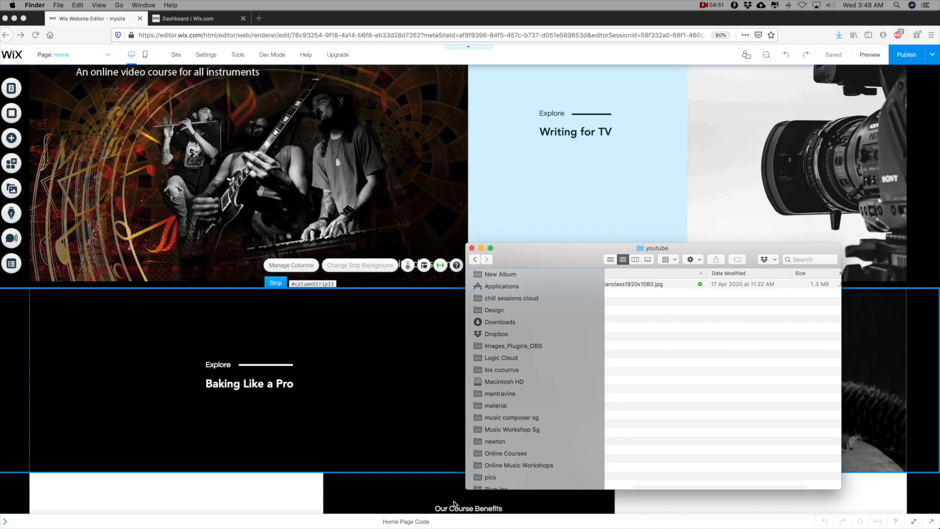
pyautogui.moveTo(465, 488); pyautogui.dragTo(344, 483)
# - Preview the image mexicanclass1920x1080.jpg with Quick Look and close the preview
pyautogui.click(539, 284)
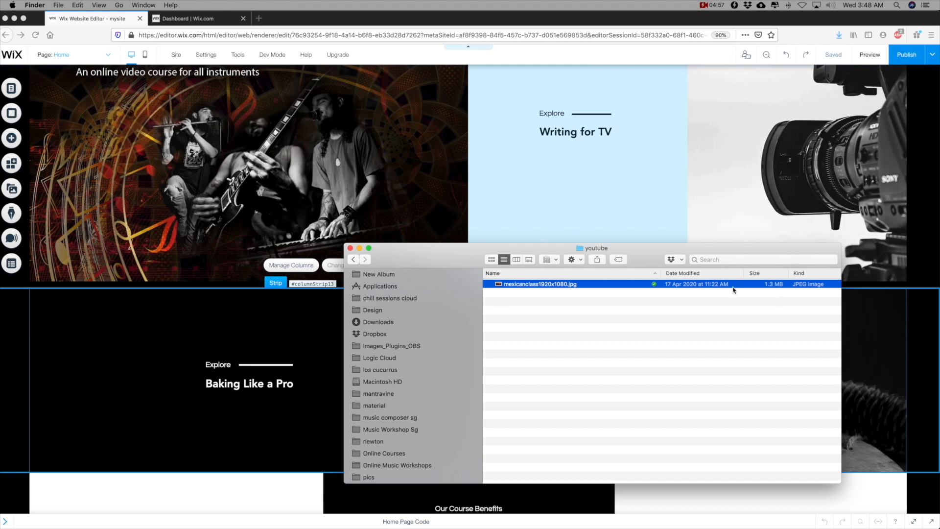
pyautogui.press('space')
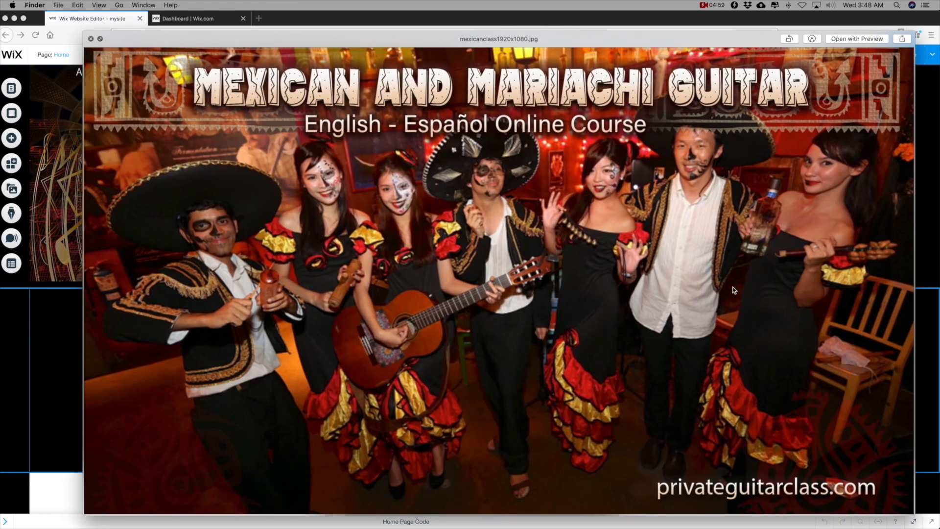
pyautogui.press('space')
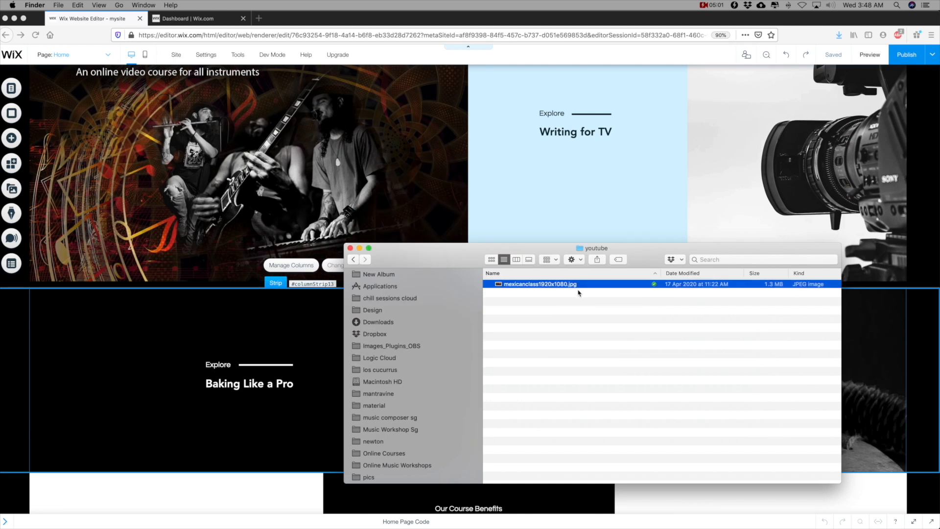
# - Open mexicanclass1920x1080.jpg in Preview and set up a JPEG export with quality lowered to a file size of about 428 KB
pyautogui.doubleClick(556, 285)
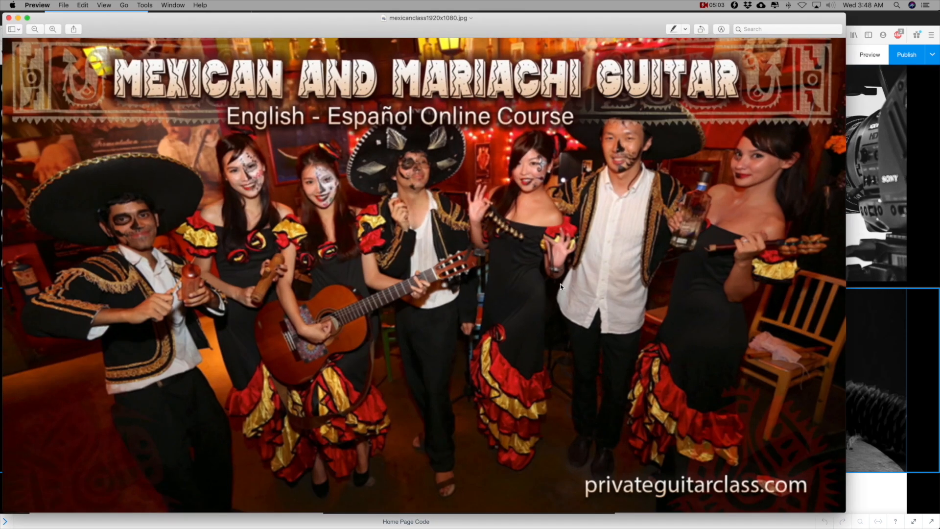
pyautogui.click(148, 6)
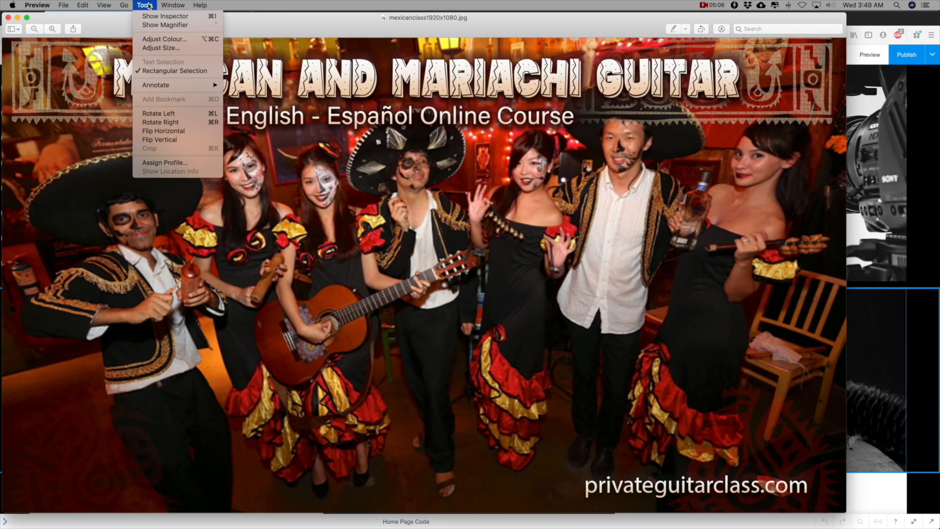
pyautogui.moveTo(66, 7)
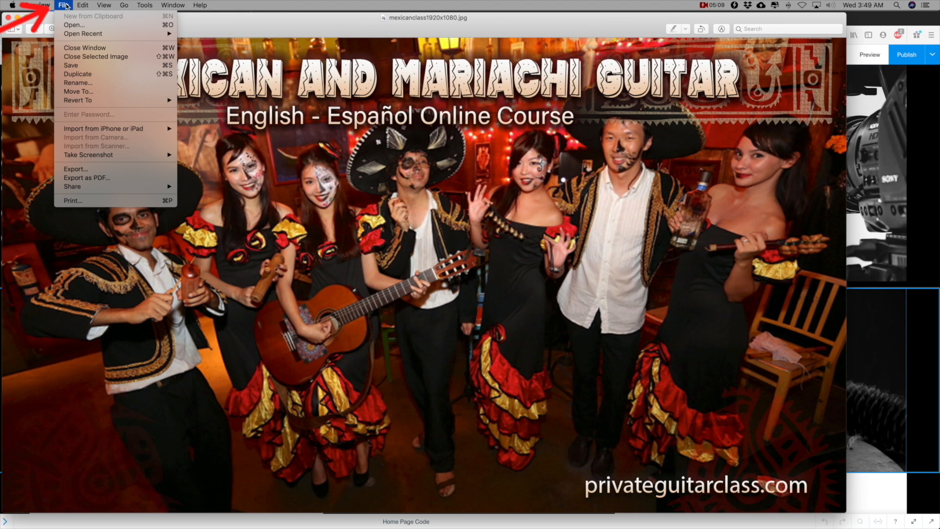
pyautogui.click(96, 171)
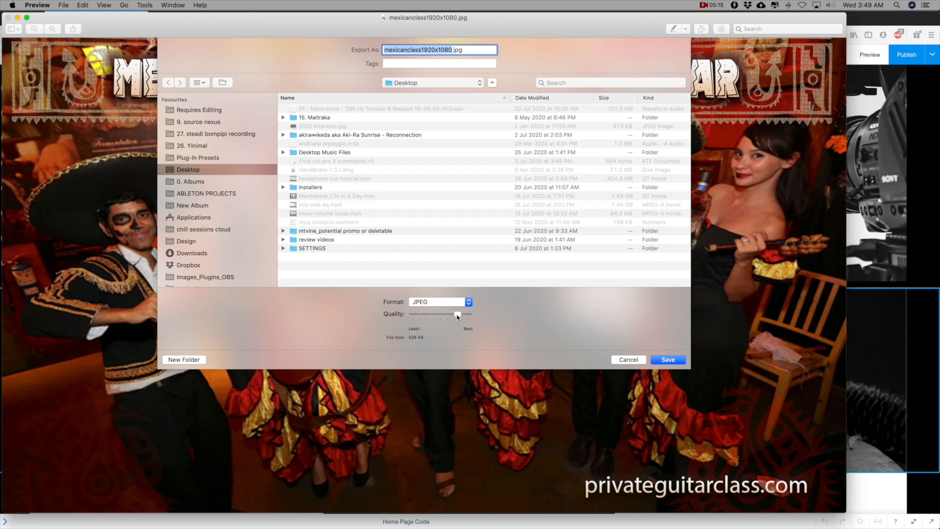
pyautogui.moveTo(458, 316)
pyautogui.mouseDown()
pyautogui.moveTo(429, 316)
pyautogui.moveTo(451, 316)
pyautogui.mouseUp()
# - Name the export mexicanclass1920x1080_lo res.jpg and save it in the Mexican guitar course's youtube folder
pyautogui.click(452, 50)
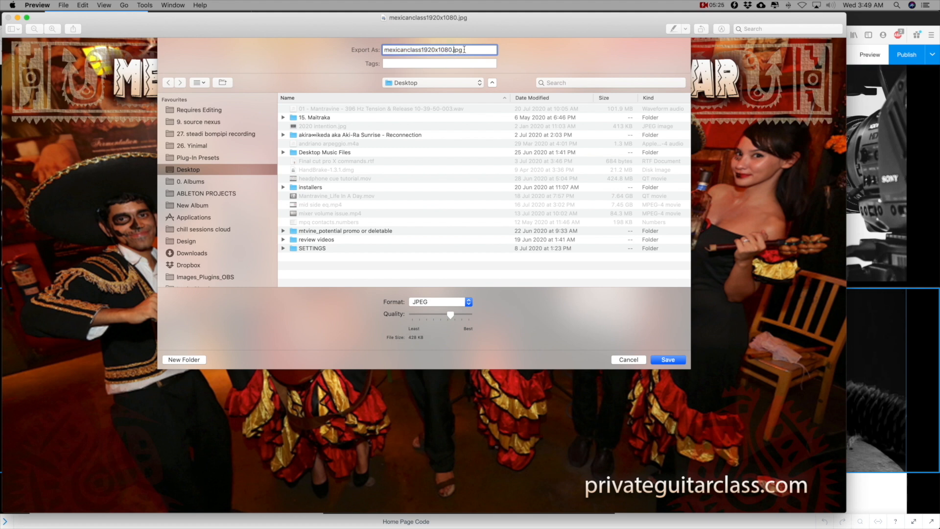
pyautogui.write('_lo res')
pyautogui.scroll(-8, 247, 200)
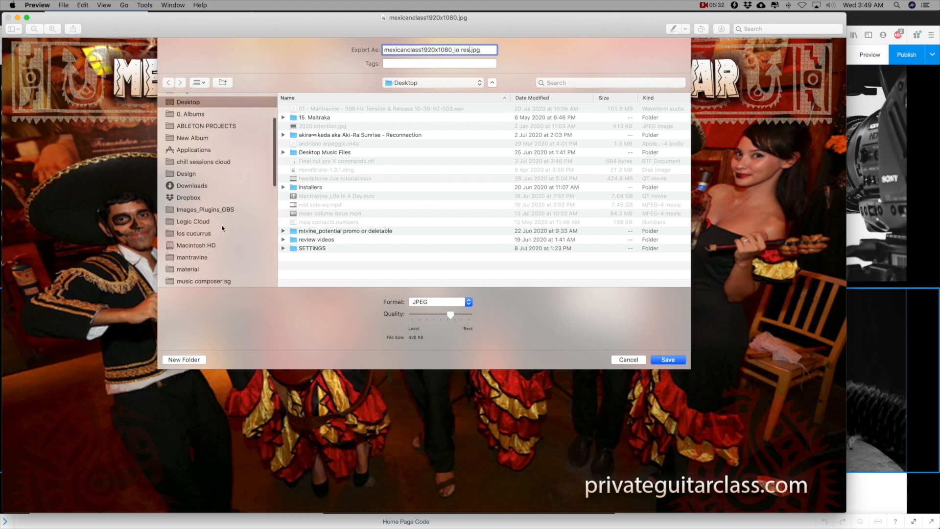
pyautogui.click(208, 248)
pyautogui.doubleClick(327, 135)
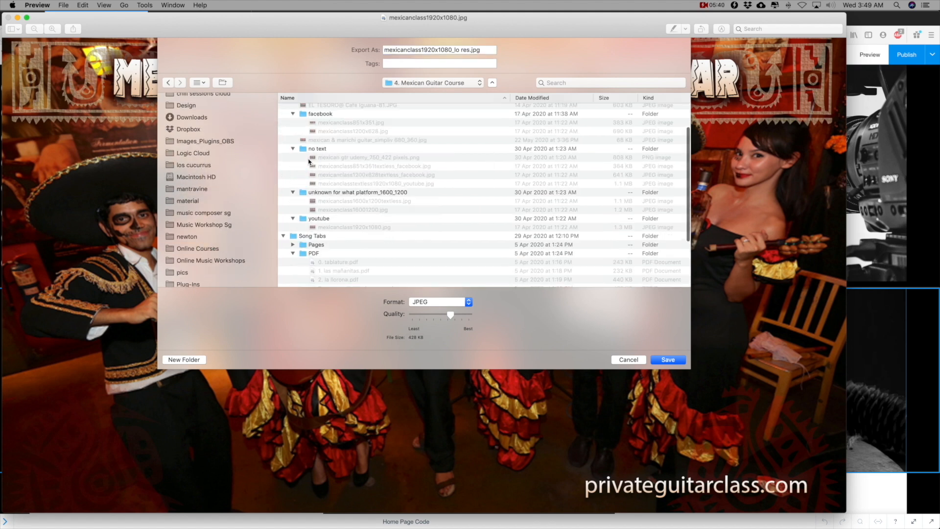
pyautogui.click(667, 359)
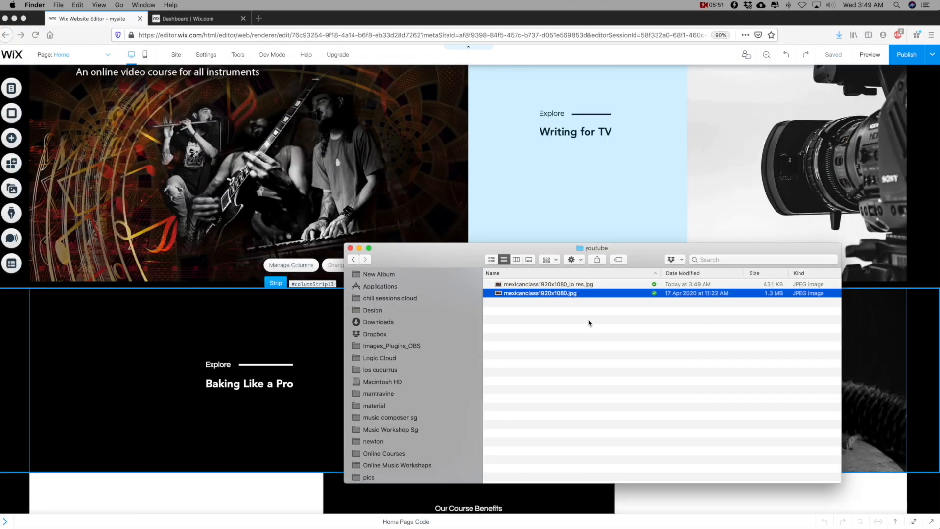
# - Compare the image quality of mexicanclass1920x1080_lo res.jpg and mexicanclass1920x1080.jpg by alternating their Quick Look previews
pyautogui.press('Up')
pyautogui.press('space')
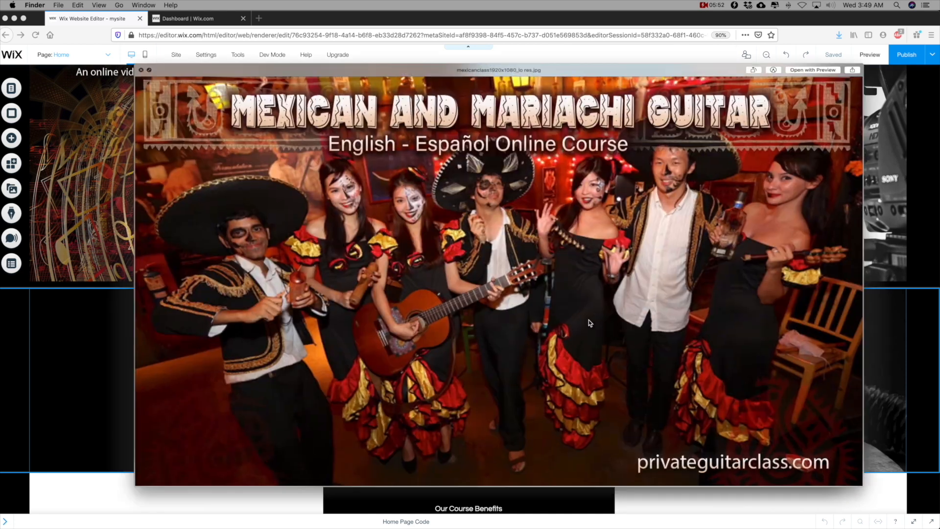
pyautogui.press('Down')
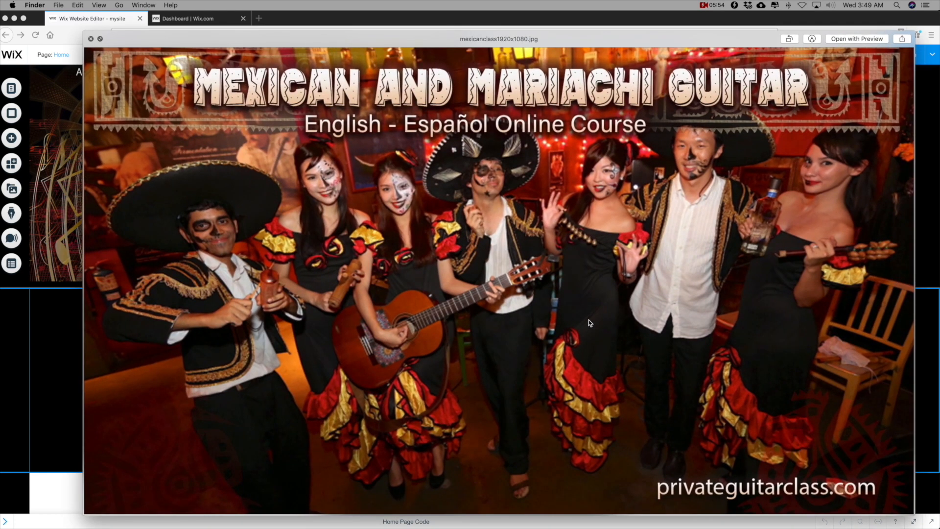
pyautogui.press('Up')
pyautogui.press('Down')
pyautogui.press('Up')
pyautogui.press('Down')
pyautogui.press('Up')
pyautogui.press('Down')
pyautogui.press('Up')
pyautogui.press('Down')
pyautogui.press('Up')
pyautogui.press('Down')
pyautogui.press('Up')
pyautogui.press('Down')
pyautogui.press('Up')
pyautogui.press('space')
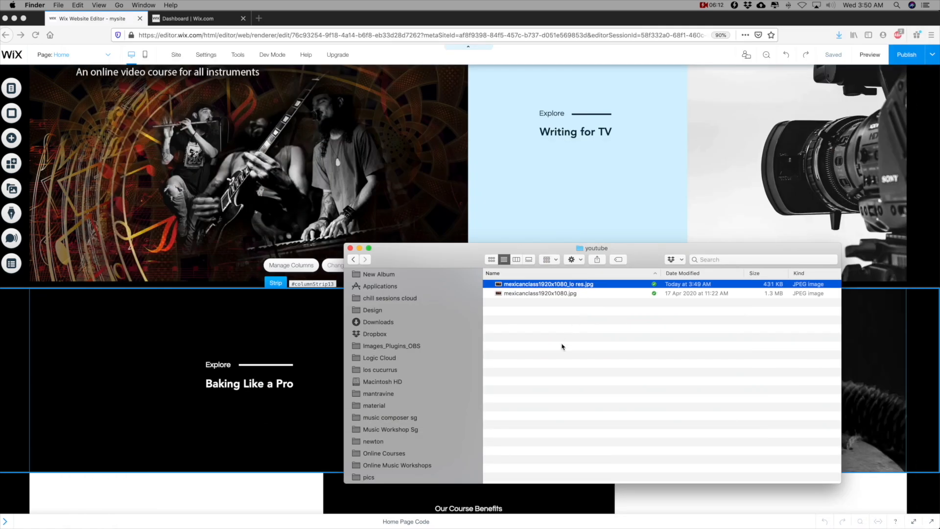
# - Search the web for picresize in a new browser tab, and return to the Wix editor
pyautogui.click(259, 18)
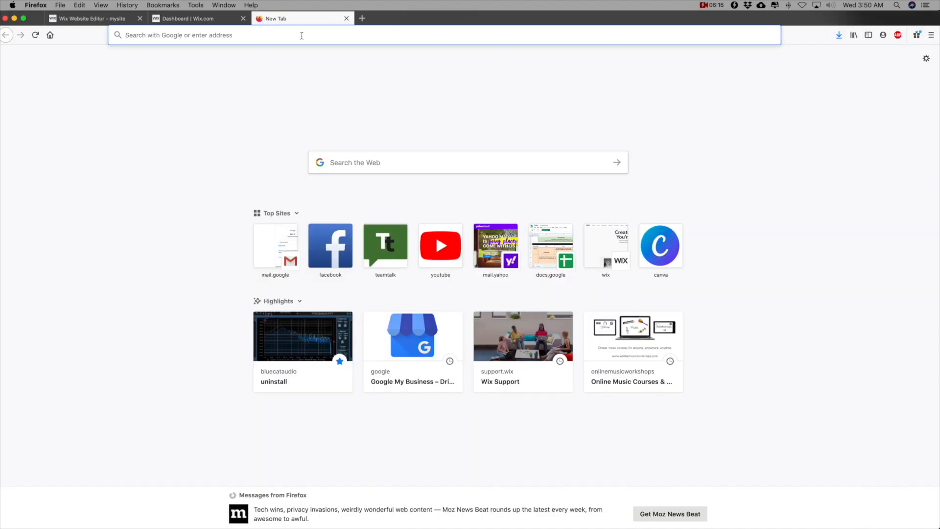
pyautogui.write('picres')
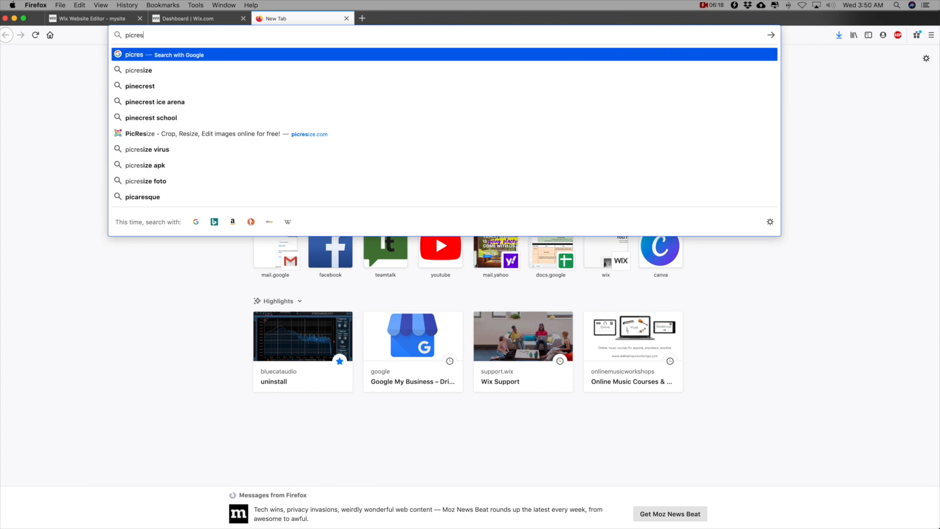
pyautogui.write('ize')
pyautogui.press('Return')
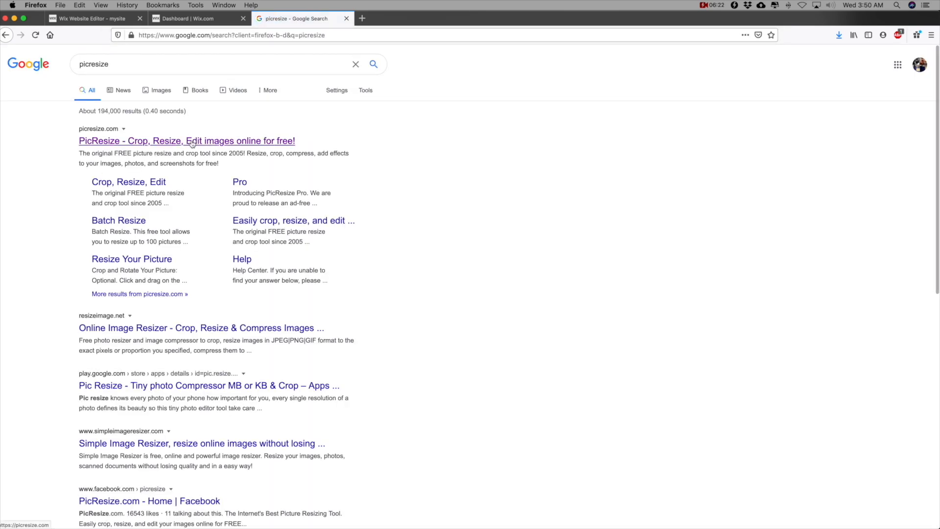
pyautogui.press('super+1')
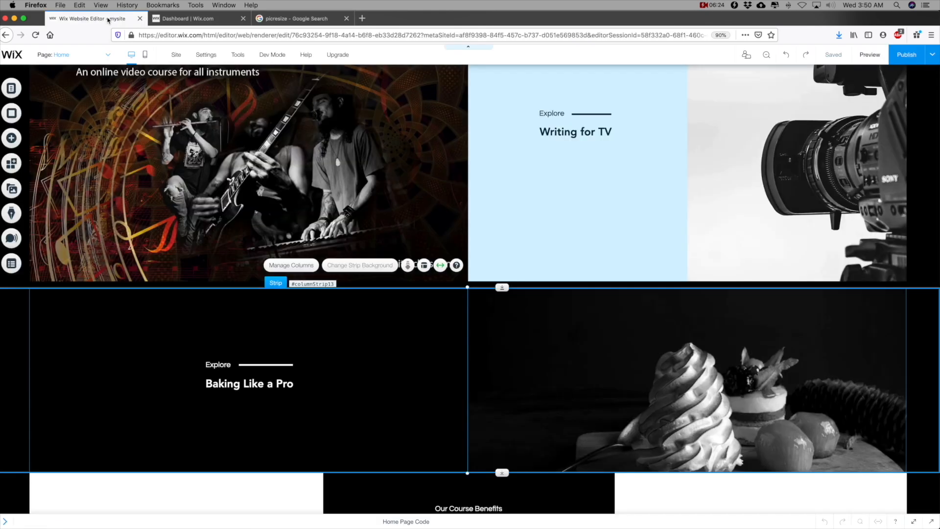
# - Switch to Photos, select the three photos from 13 Feb, review their export options and cancel the export
pyautogui.moveTo(342, 509)
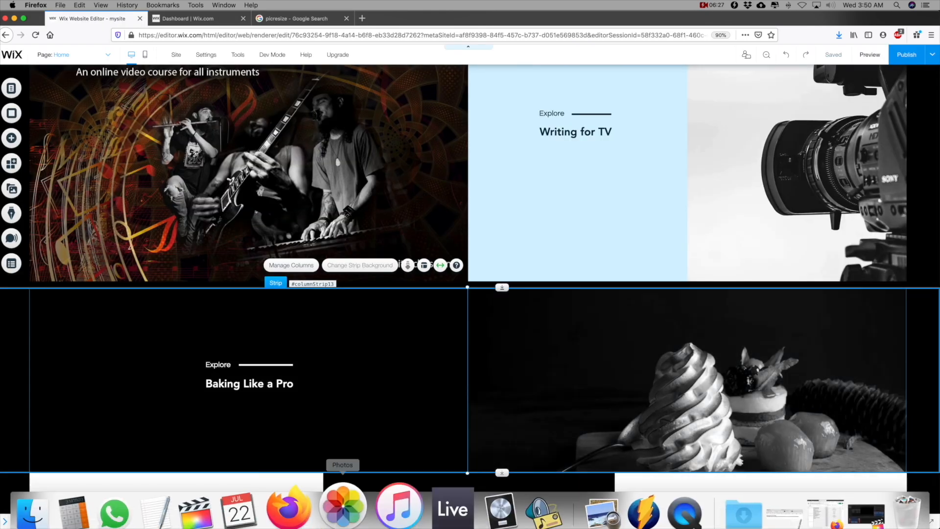
pyautogui.click(360, 505)
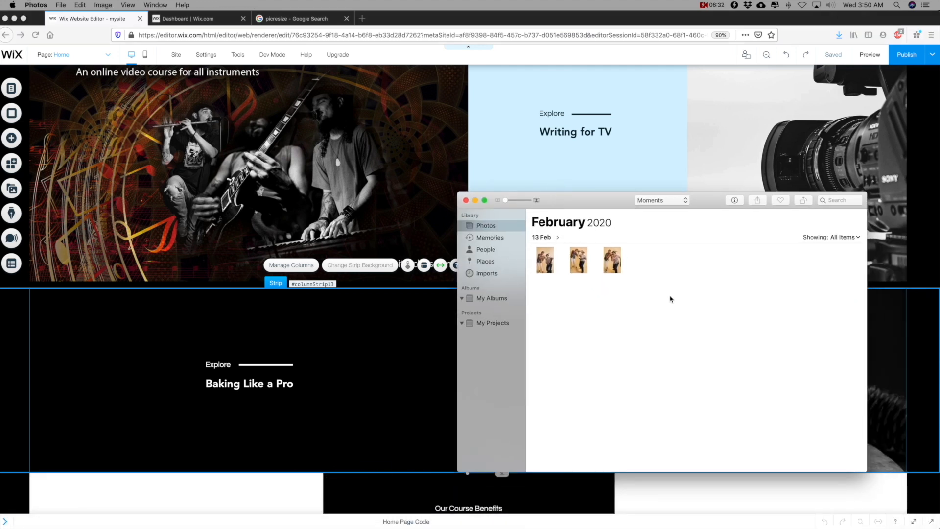
pyautogui.moveTo(550, 281); pyautogui.dragTo(645, 264)
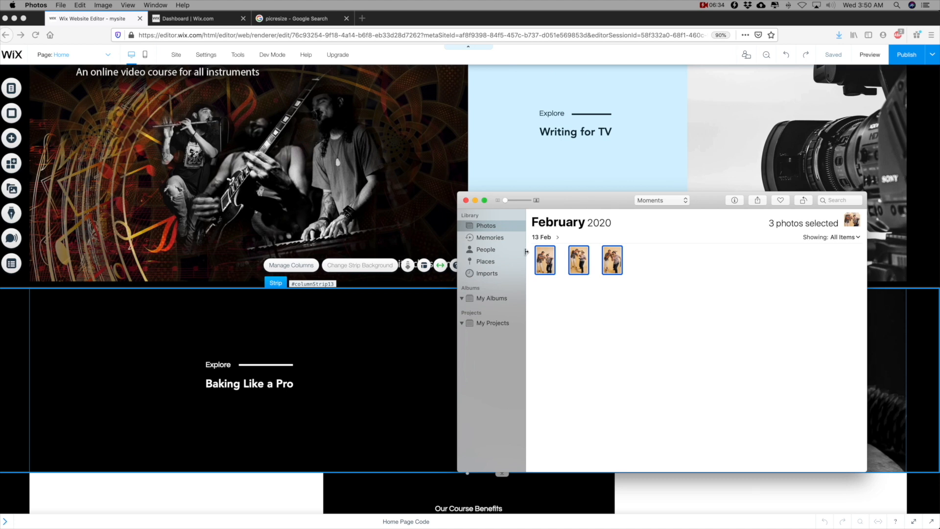
pyautogui.click(58, 7)
pyautogui.moveTo(78, 65)
pyautogui.click(215, 66)
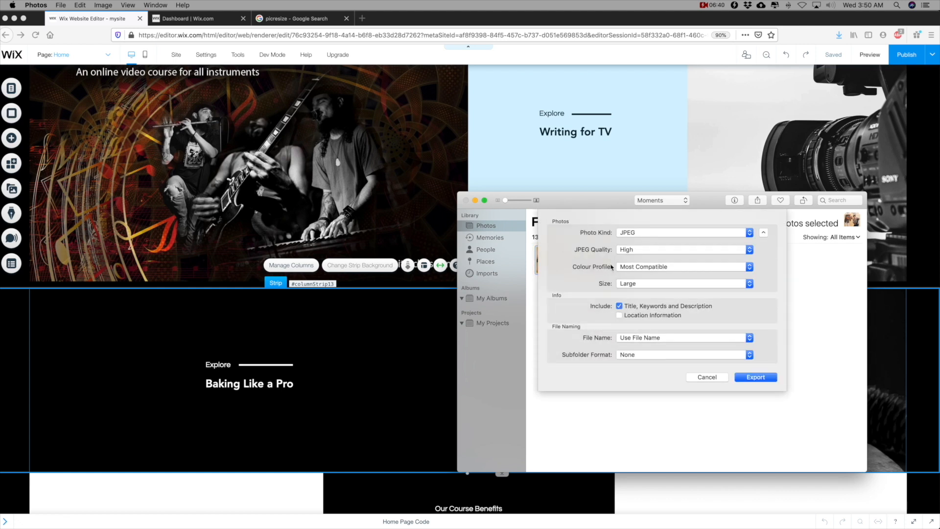
pyautogui.click(708, 377)
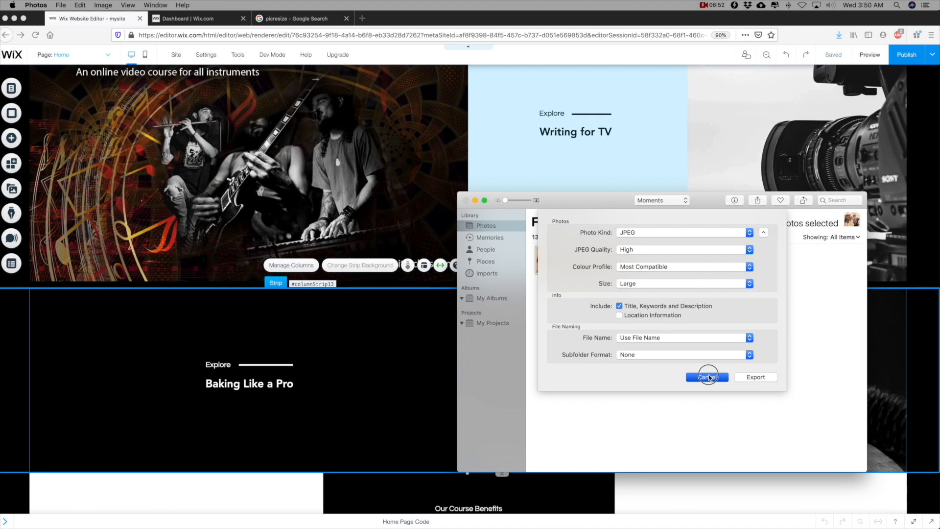
pyautogui.click(708, 377)
# - Switch back to the Wix editor and open the background image chooser for the column with the dessert photo
pyautogui.click(649, 372)
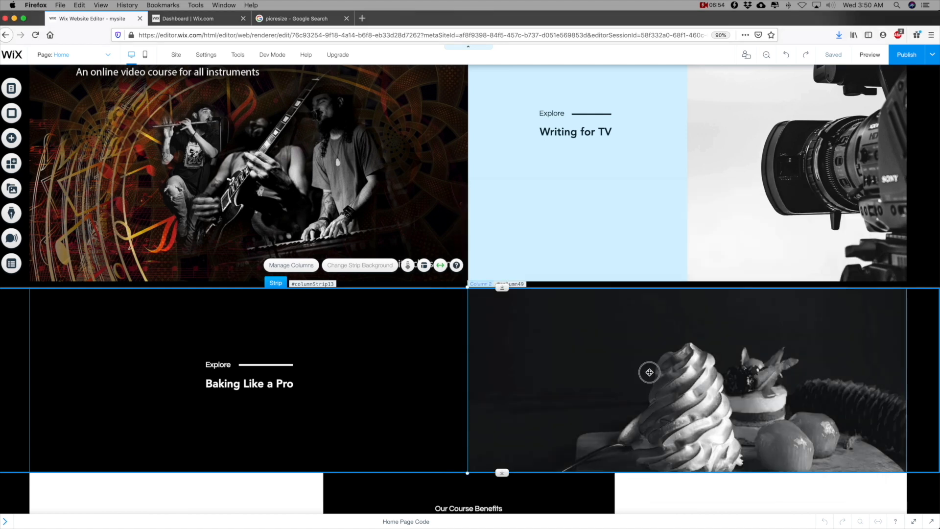
pyautogui.click(649, 372)
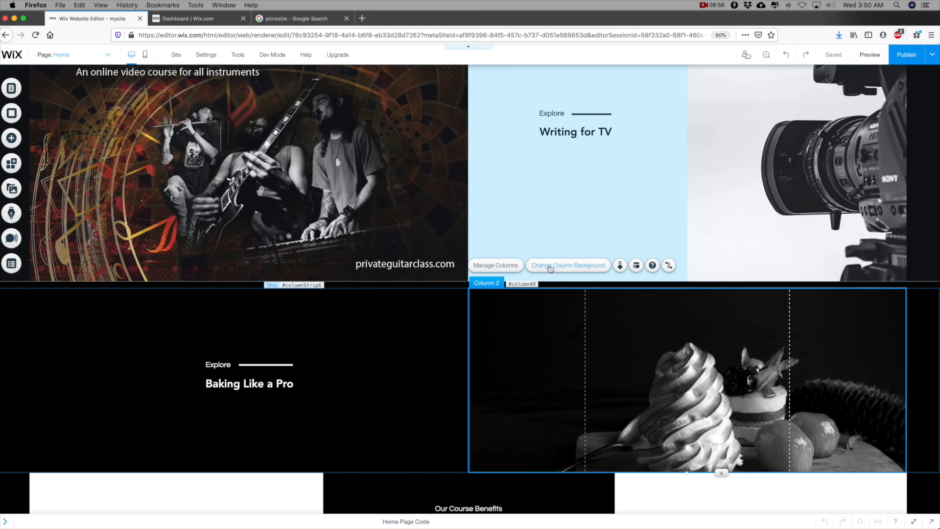
pyautogui.click(550, 267)
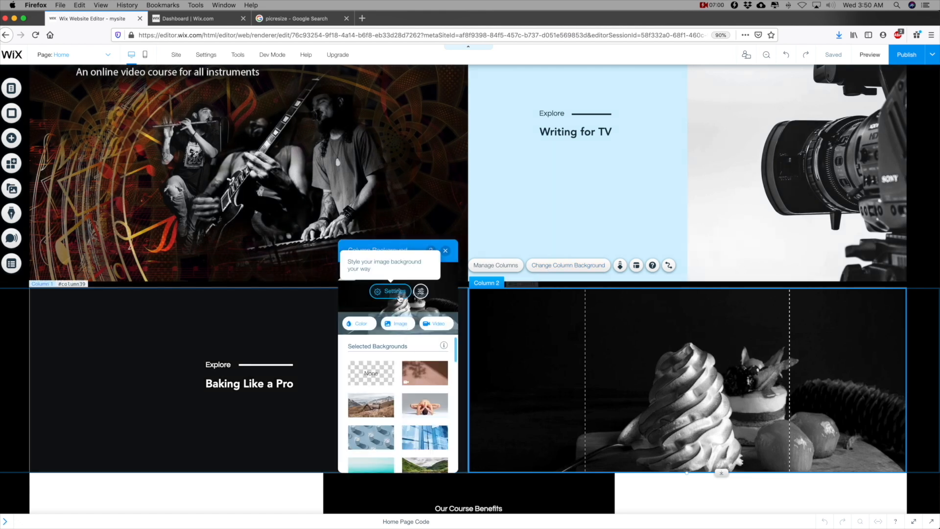
pyautogui.click(400, 327)
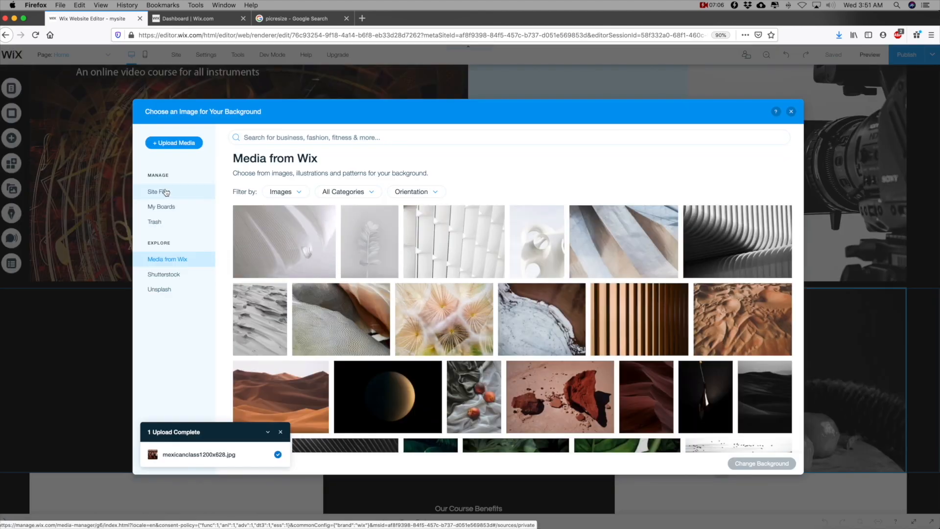
# - Upload mexicanclass1920x1080_lo res.jpg from the Online Courses folder into Site Files
pyautogui.click(166, 191)
pyautogui.click(176, 145)
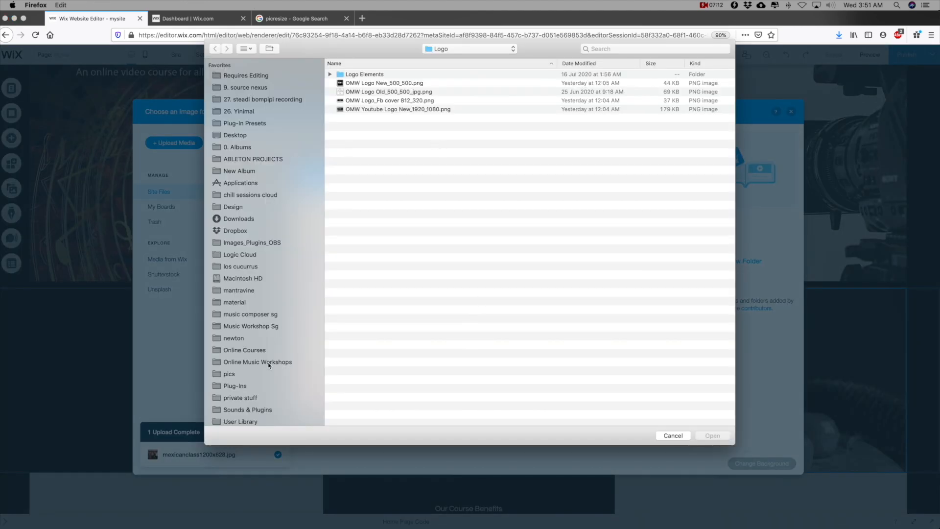
pyautogui.click(244, 350)
pyautogui.click(409, 231)
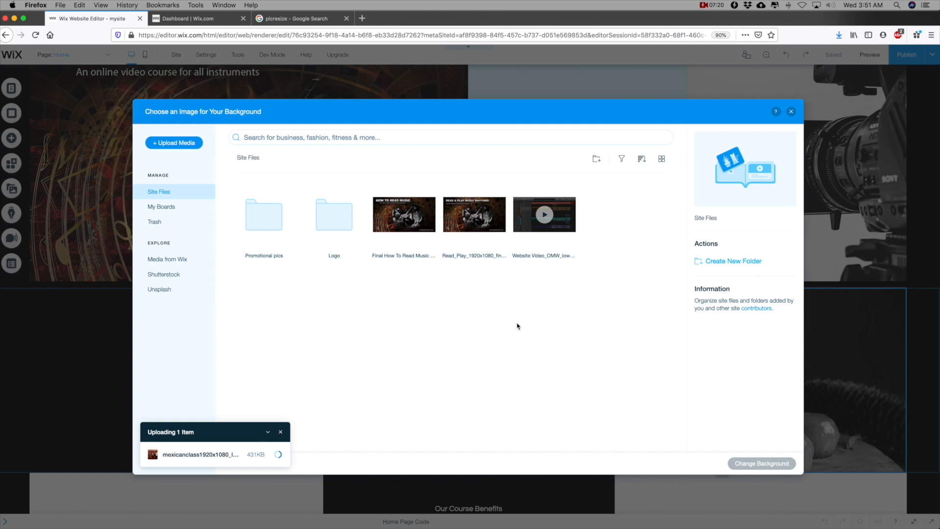
# - Check the file info of Read_Play_1920x1080_final.jpg in Site Files and move that image to the trash
pyautogui.click(483, 224)
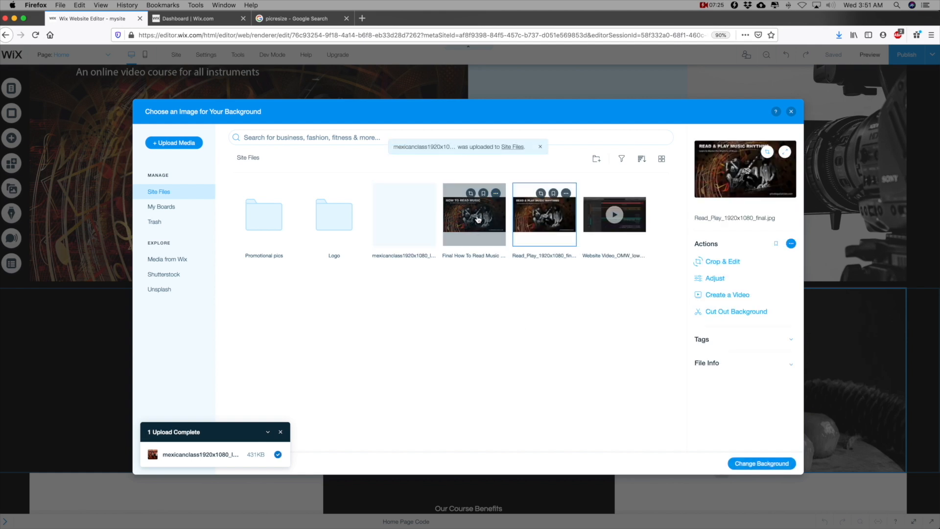
pyautogui.click(699, 367)
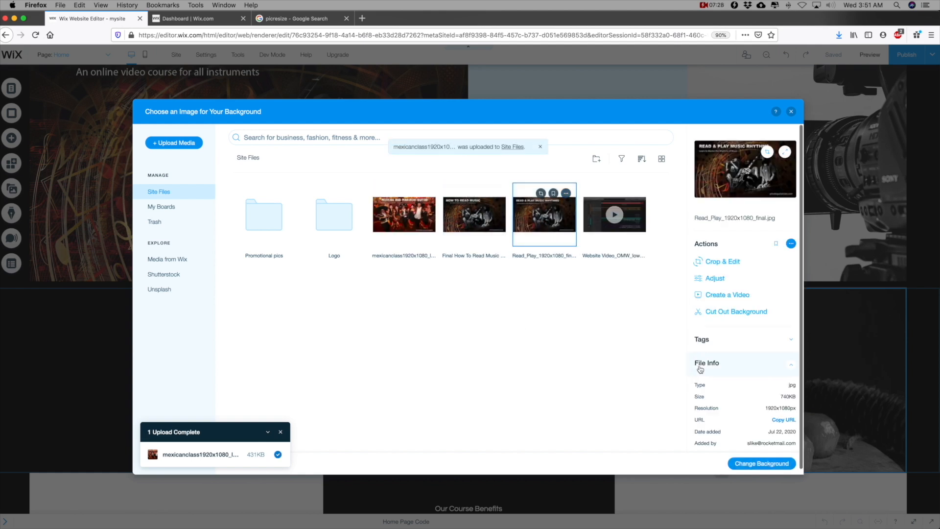
pyautogui.click(566, 192)
pyautogui.click(612, 356)
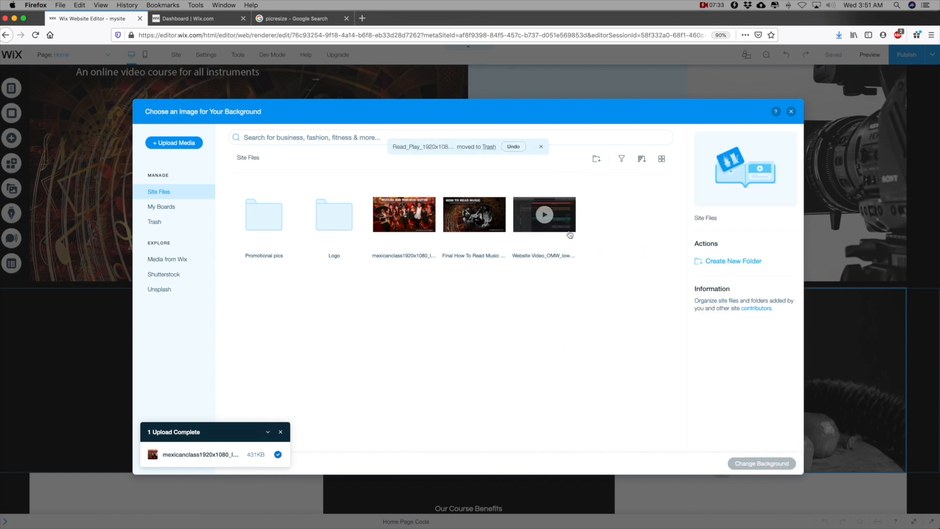
# - Create a Course Posters folder in Site Files and move the Mexican class and How To Read Music images into it
pyautogui.click(596, 159)
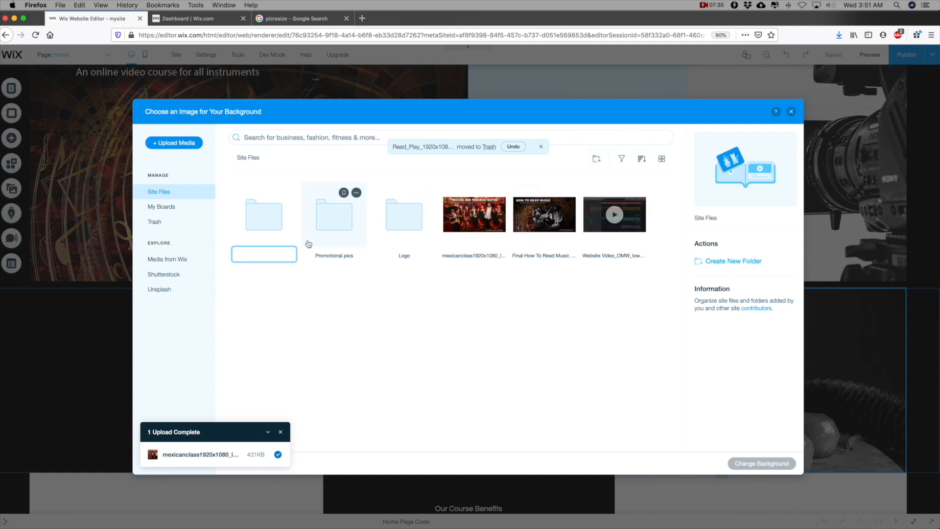
pyautogui.write('Course Posters')
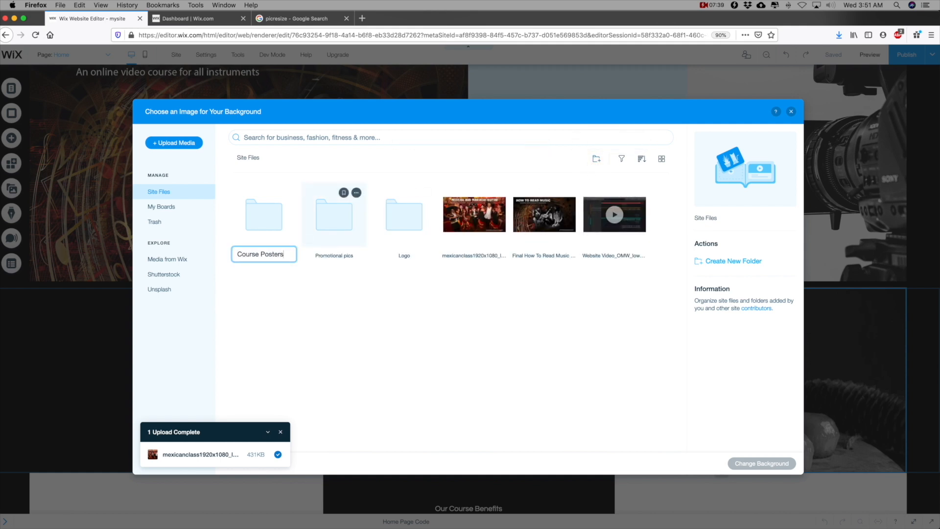
pyautogui.press('Return')
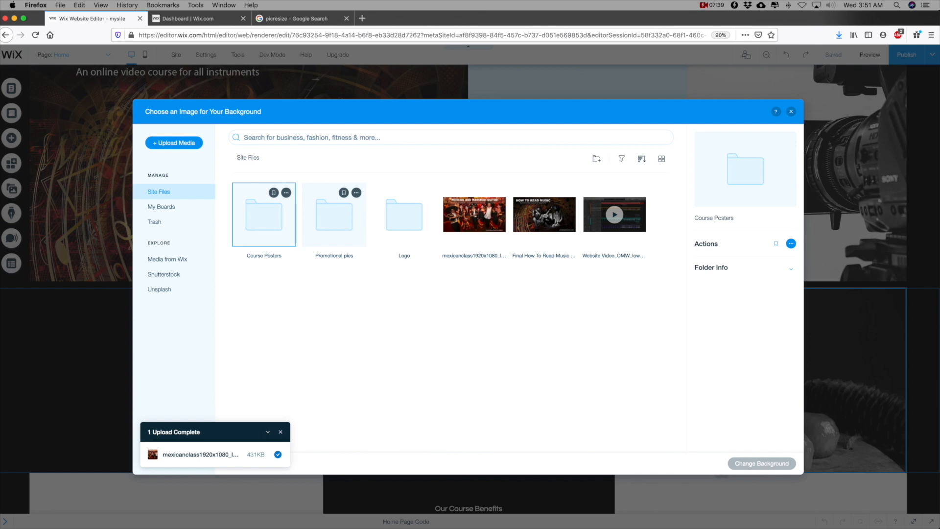
pyautogui.moveTo(492, 318); pyautogui.dragTo(267, 217)
# - Apply mexicanclass1920x1080_lo res.jpg from the Course Posters folder as the column's background
pyautogui.doubleClick(274, 215)
pyautogui.click(264, 214)
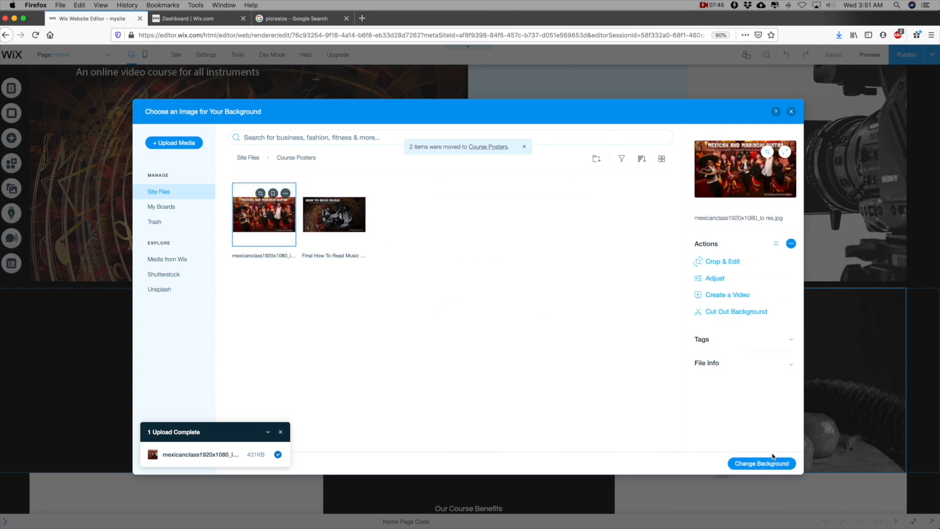
pyautogui.click(762, 463)
# - Increase the height of the Baking Like a Pro strip to fit the whole Mexican guitar poster, like the strip above
pyautogui.scroll(-2, 653, 373)
pyautogui.scroll(-2, 695, 408)
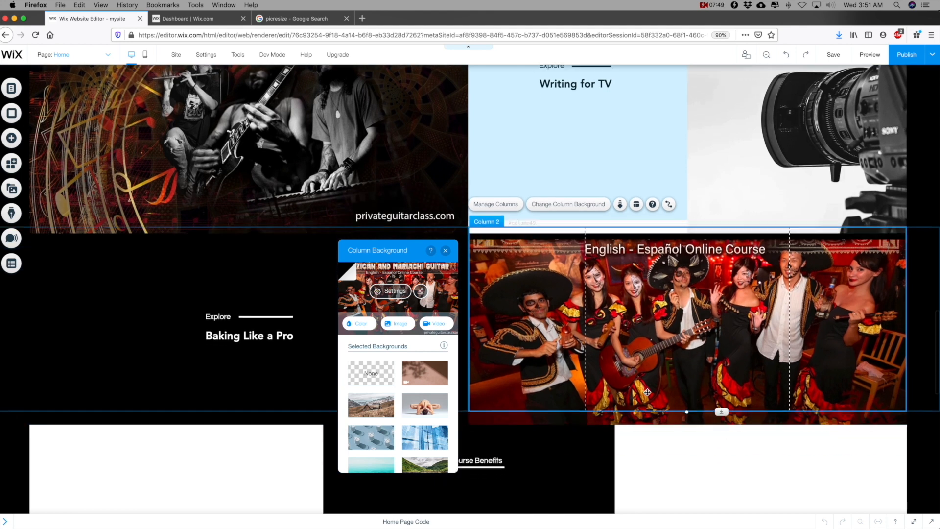
pyautogui.scroll(3, 696, 408)
pyautogui.click(727, 205)
pyautogui.scroll(2, 514, 300)
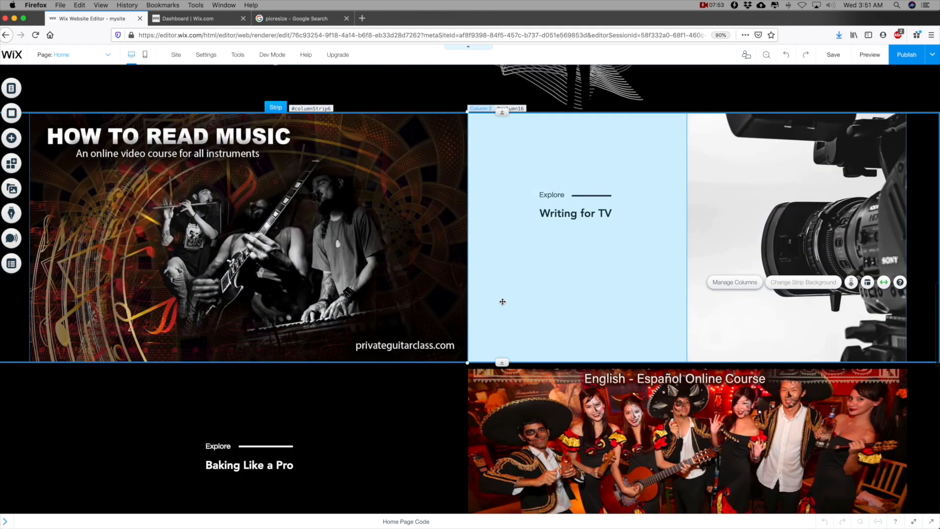
pyautogui.scroll(-4, 509, 318)
pyautogui.moveTo(501, 356); pyautogui.dragTo(504, 420)
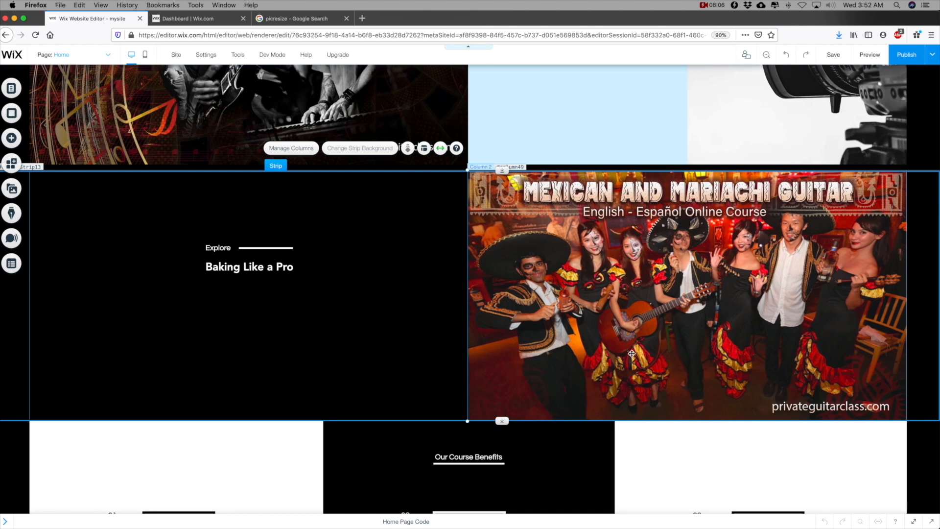
pyautogui.scroll(5, 631, 353)
pyautogui.scroll(-3, 599, 353)
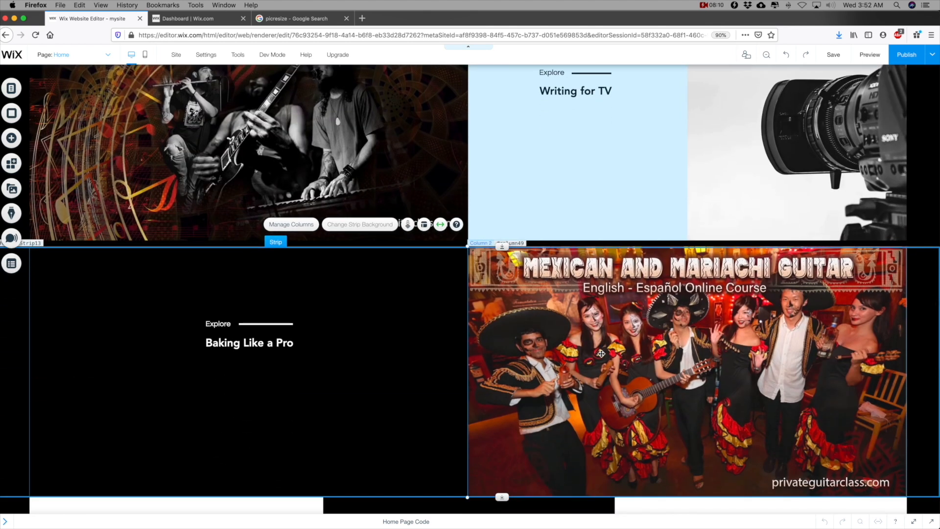